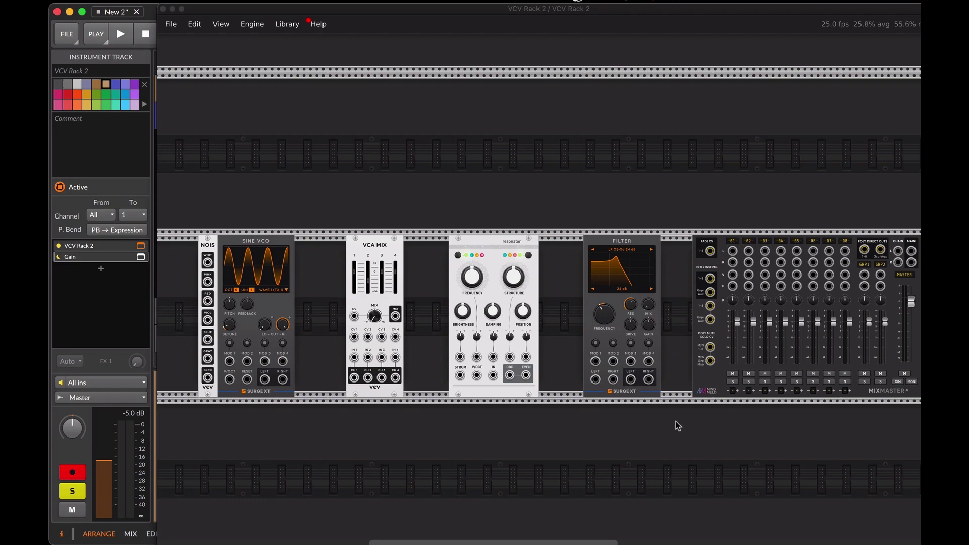
- Patch the white, pink and red noise outputs and the Sine VCO's left output into VCA MIX inputs 1 to 4
scroll(676, 424, down, 15)
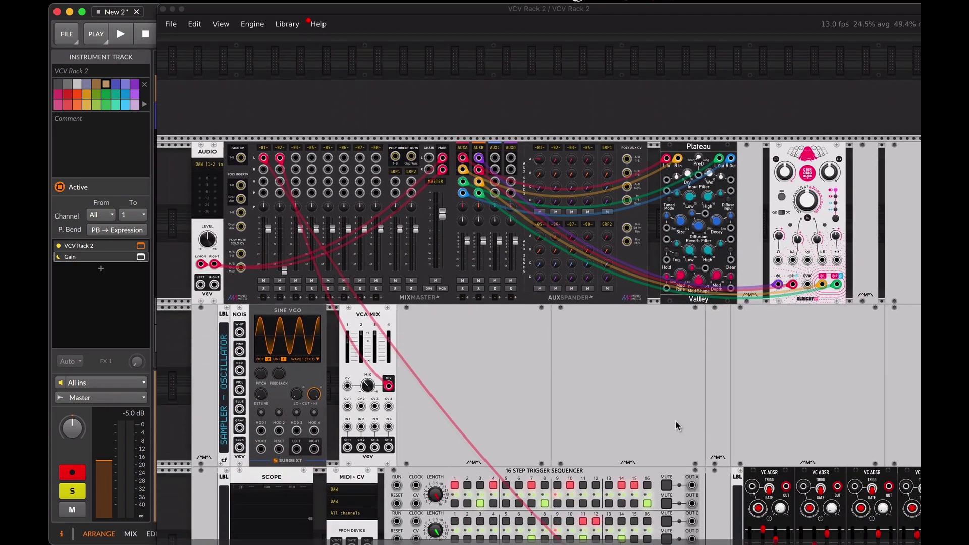
scroll(677, 426, down, 5)
scroll(676, 426, right, 2)
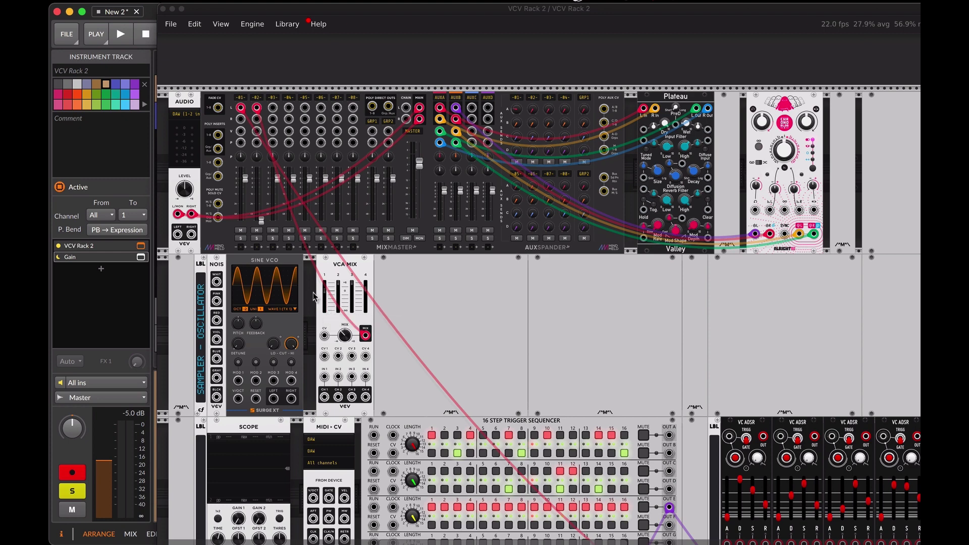
click(310, 289)
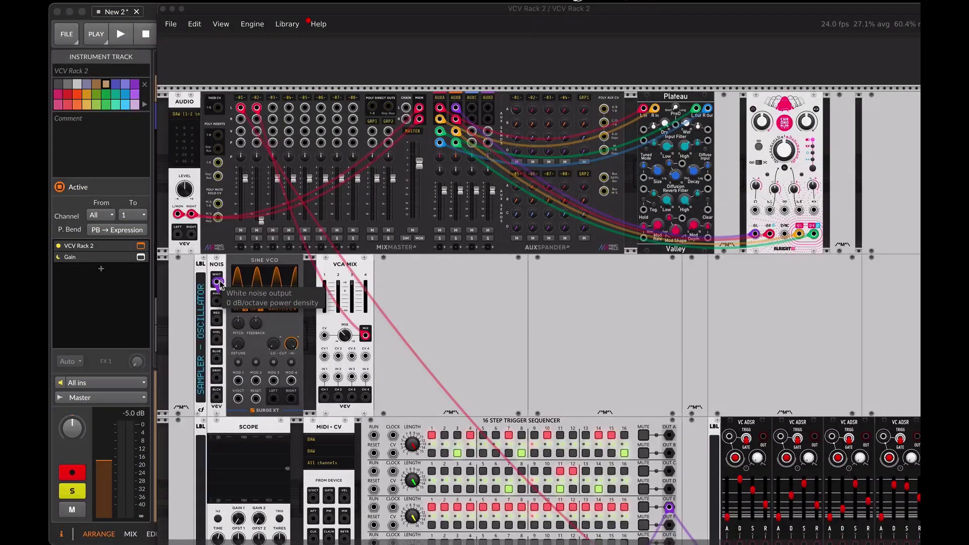
drag(218, 283, 324, 377)
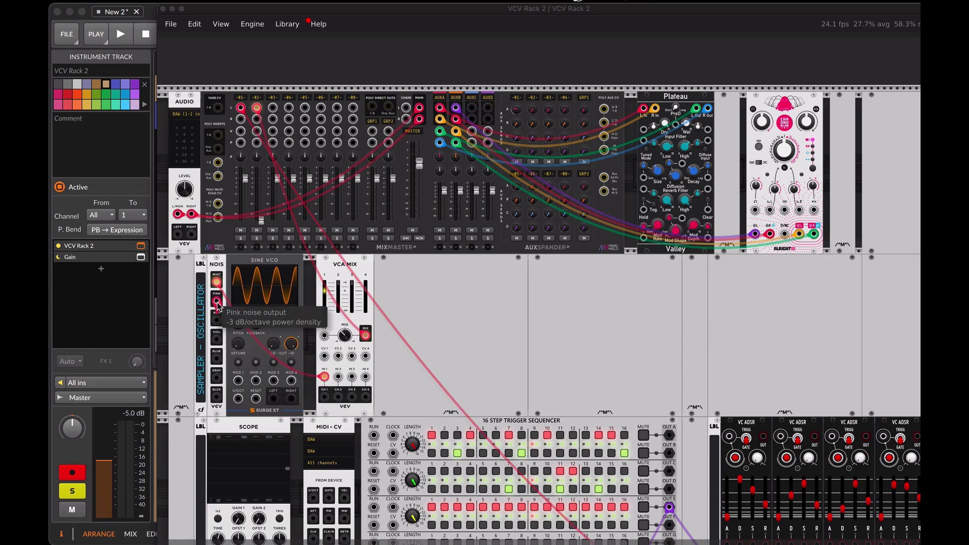
drag(217, 302, 338, 376)
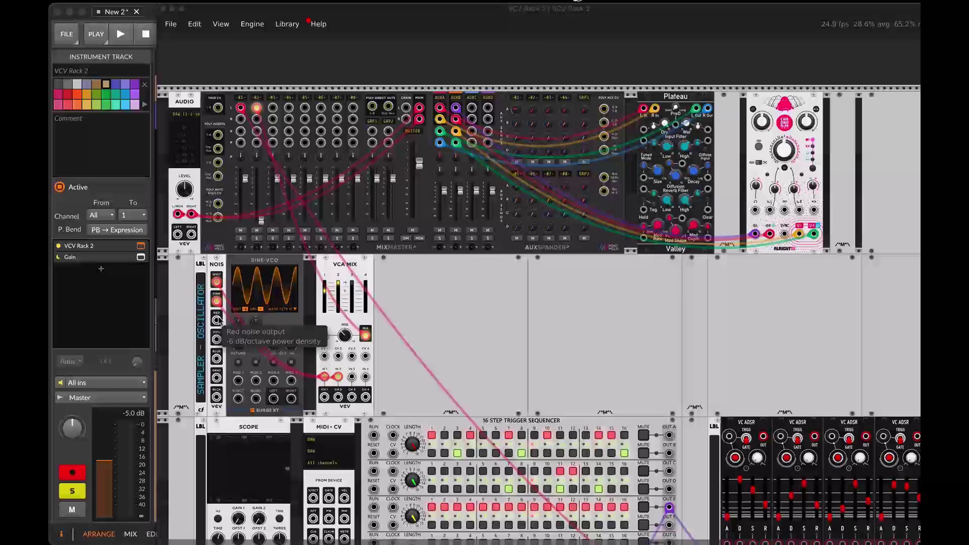
drag(217, 322, 351, 376)
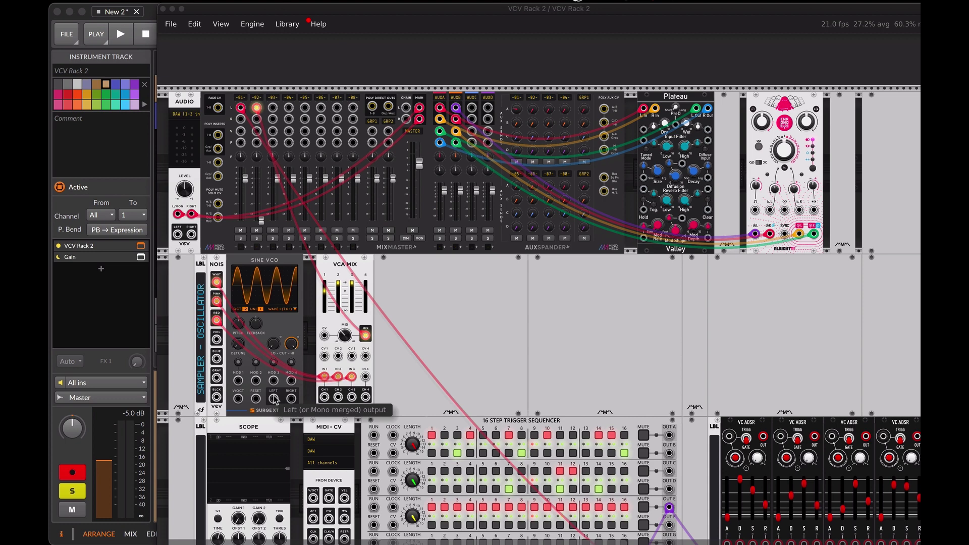
drag(274, 399, 365, 377)
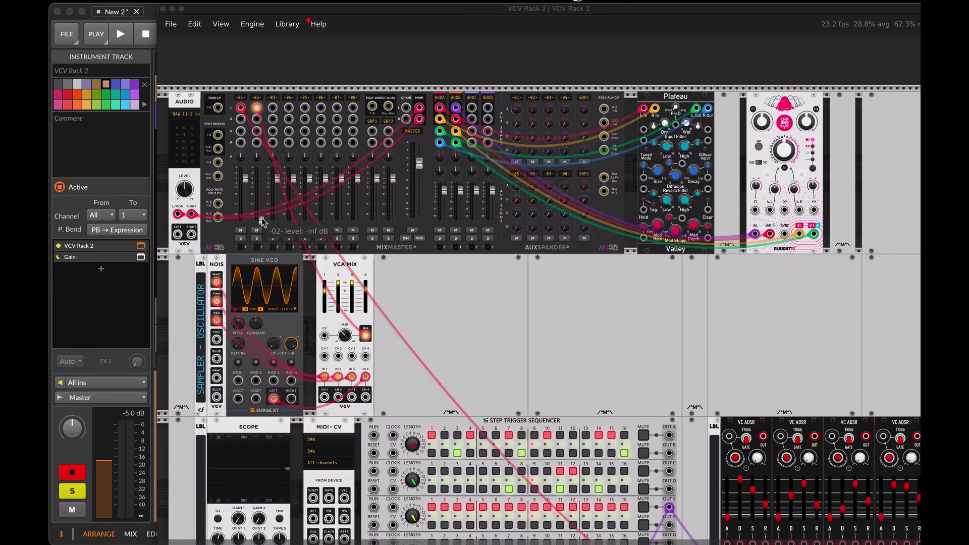
mouse_move(262, 221)
mouse_down()
mouse_move(262, 179)
mouse_move(264, 222)
mouse_up()
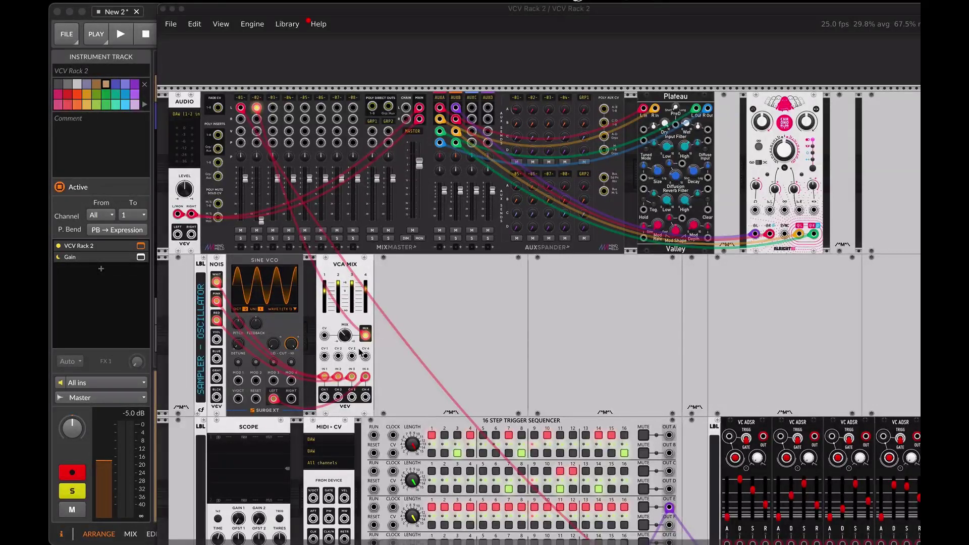
- Patch the MIDI-CV clock divider output to the trigger sequencer's channel 1 clock and its stop output to the channel 1 reset
scroll(361, 352, down, 4)
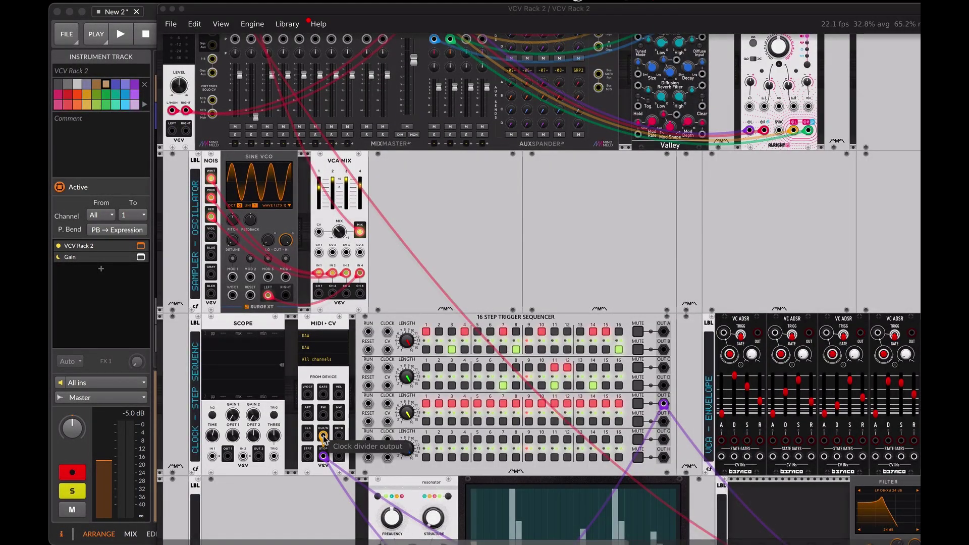
drag(324, 437, 388, 332)
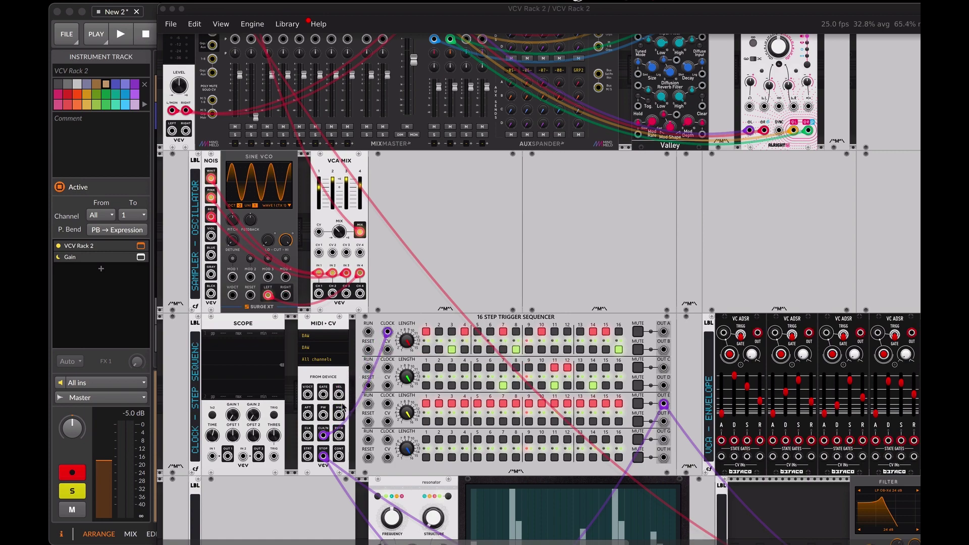
click(369, 350)
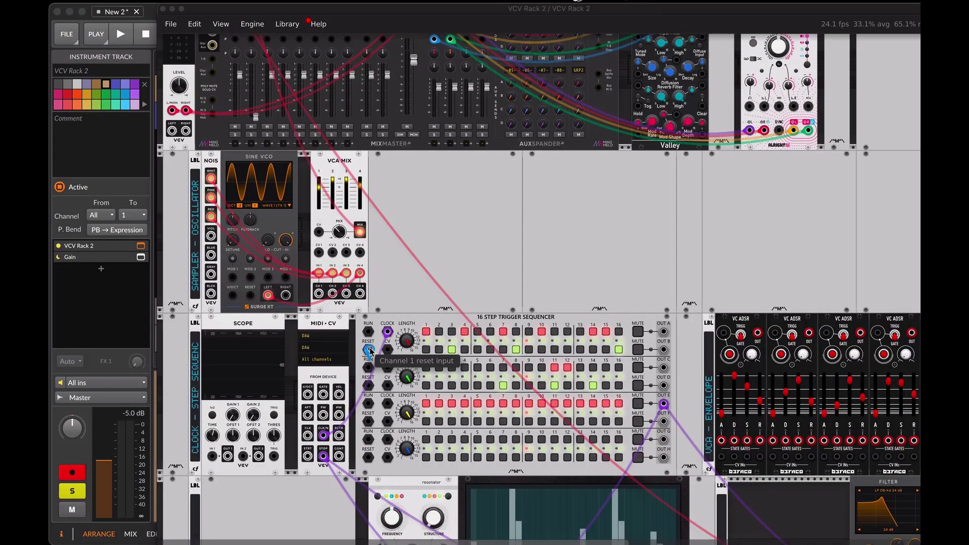
drag(369, 350, 323, 456)
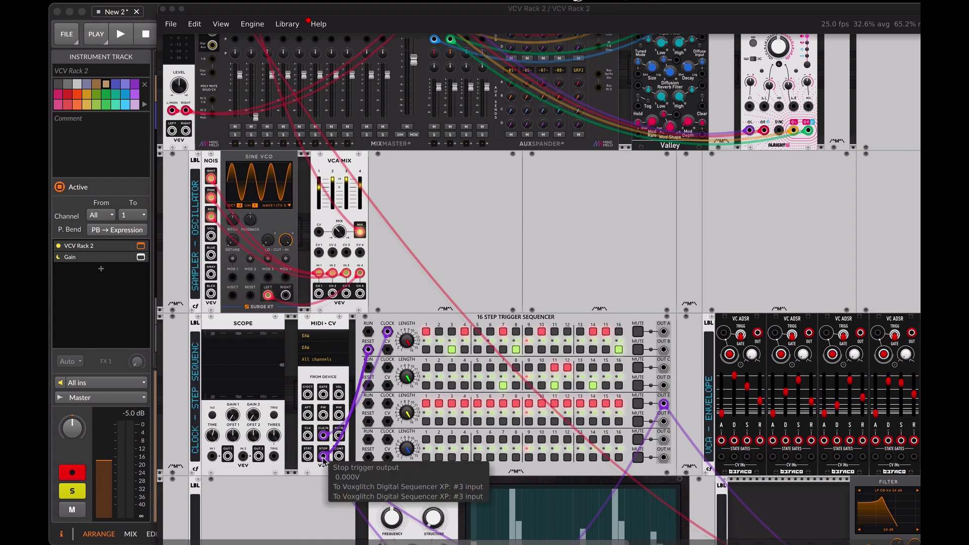
- Set the MIDI-CV module's CLK/N divider to 16th
right_click(333, 326)
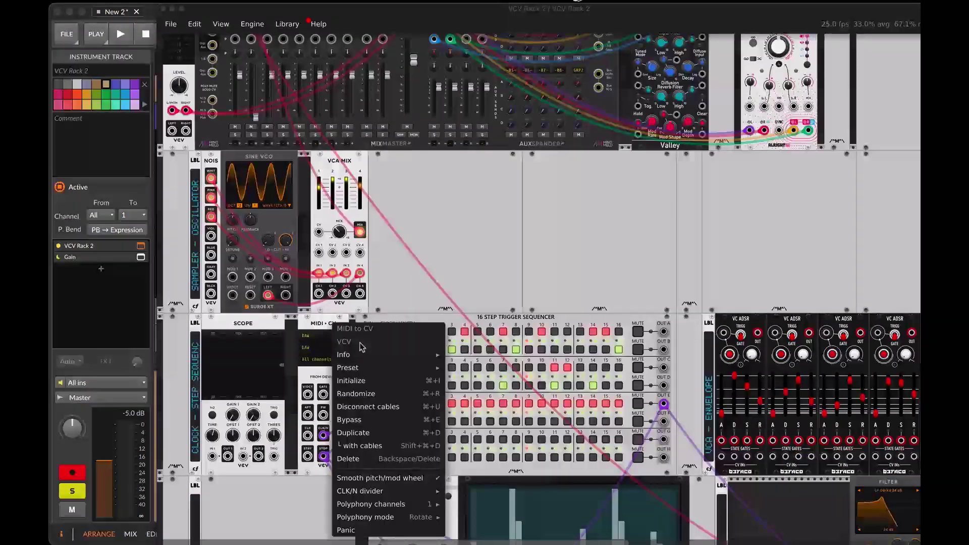
mouse_move(361, 368)
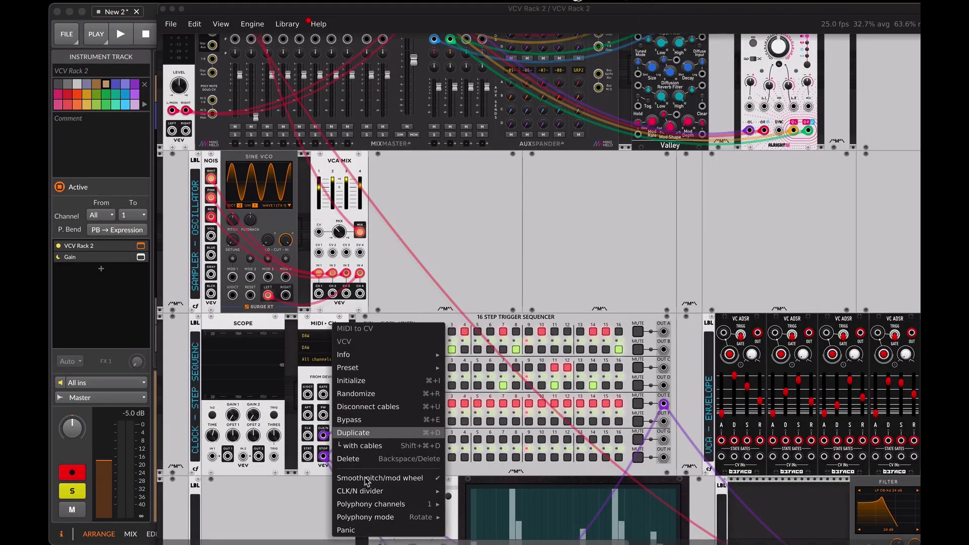
mouse_move(369, 491)
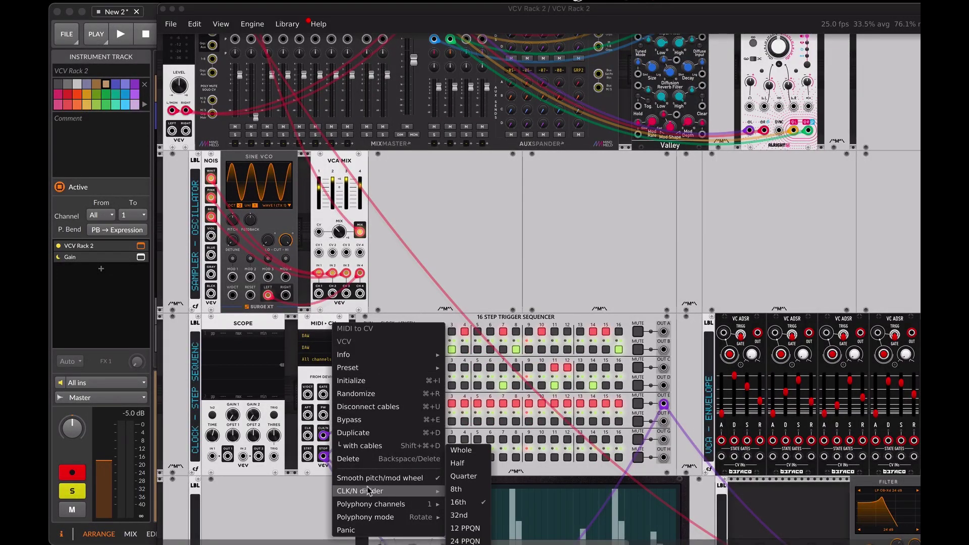
click(465, 502)
- Move the VCA MIX module to the free space directly after the four VC ADSR modules
scroll(553, 411, right, 3)
scroll(554, 411, down, 1)
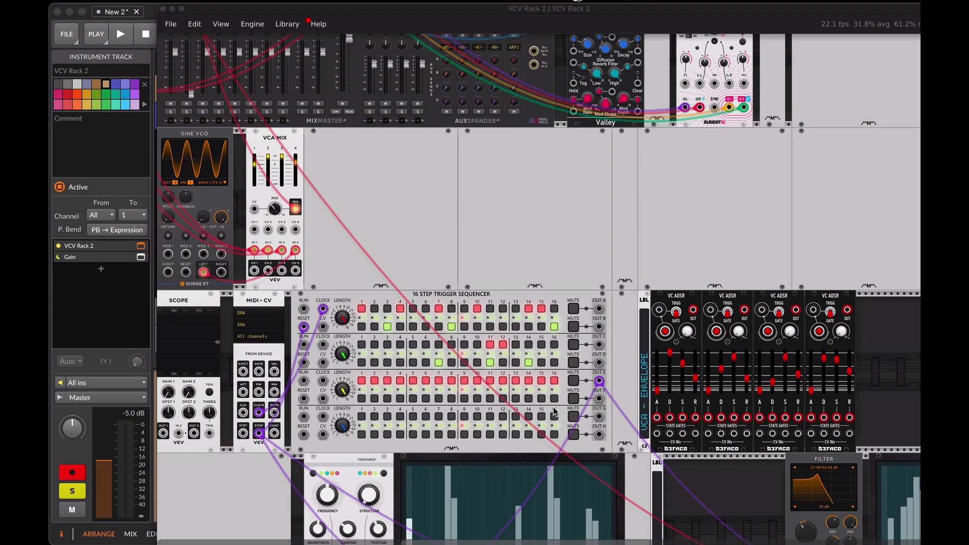
drag(274, 146, 898, 308)
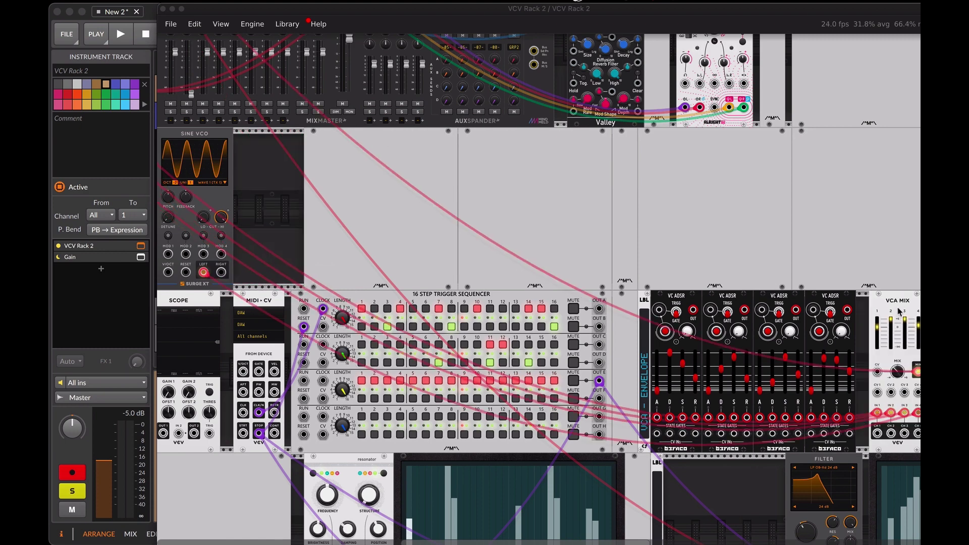
- Patch the envelope outputs of the four VC ADSR modules to the VCA MIX's CV 1 to CV 4 inputs
scroll(865, 310, right, 2)
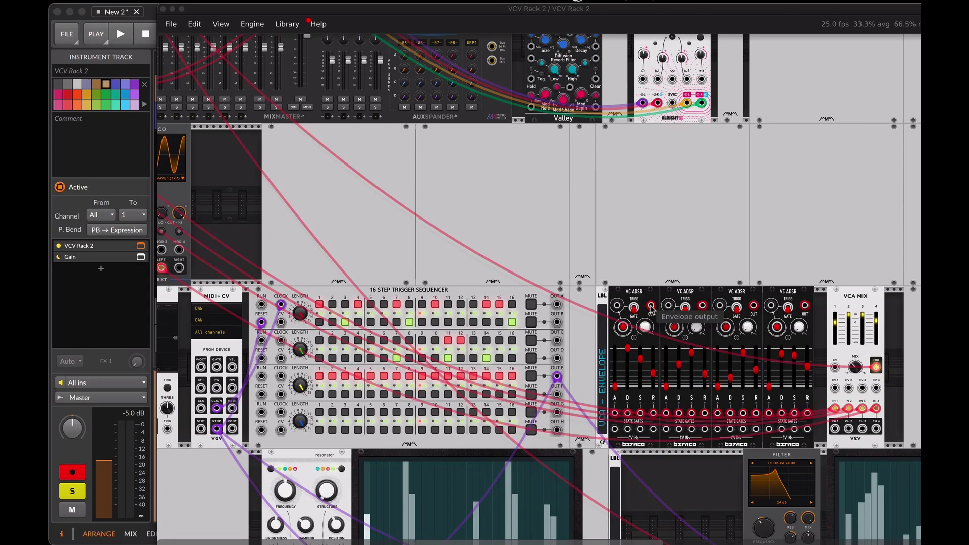
drag(651, 306, 835, 388)
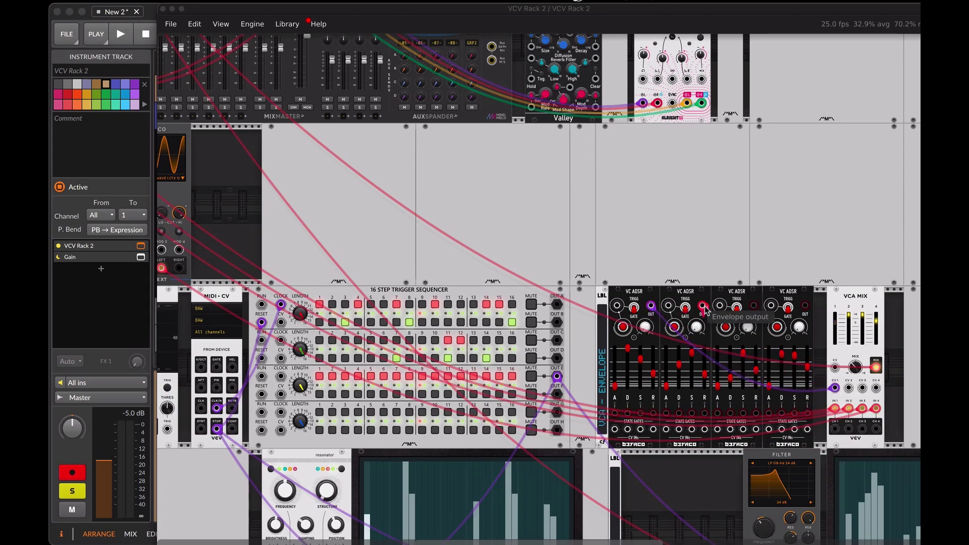
click(704, 306)
click(704, 306)
drag(703, 306, 849, 387)
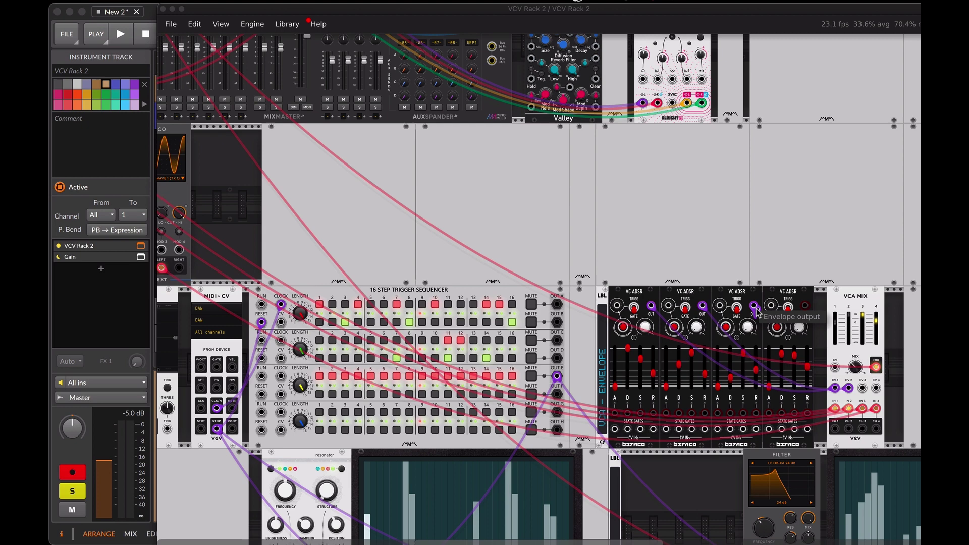
drag(754, 306, 862, 387)
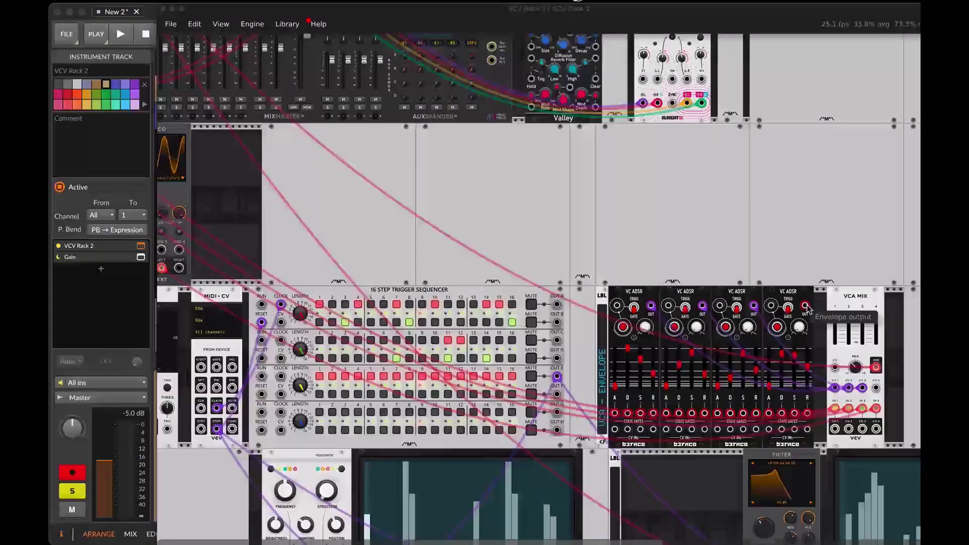
drag(806, 307, 877, 387)
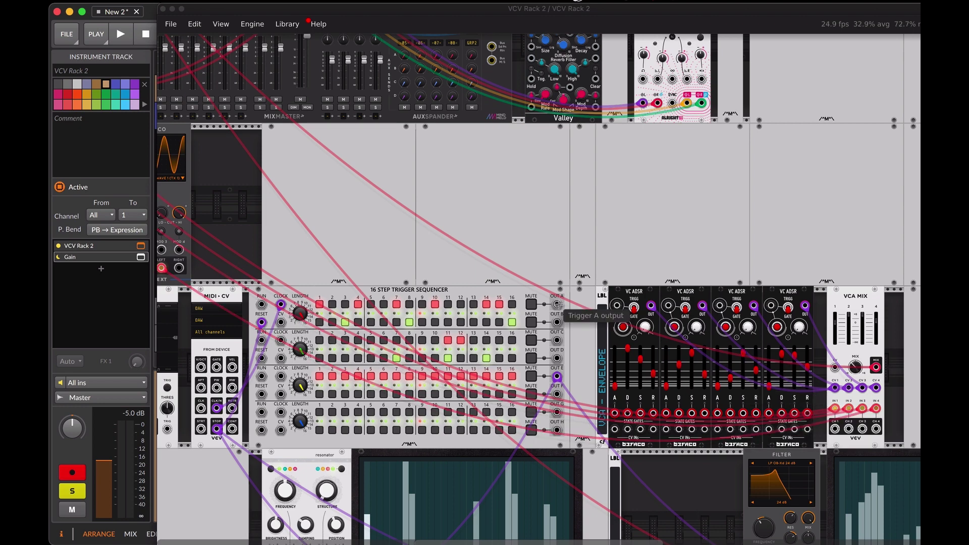
- Patch the sequencer's trigger outputs A, B, C and D to the trigger inputs of the four VC ADSR modules in order
drag(557, 304, 616, 305)
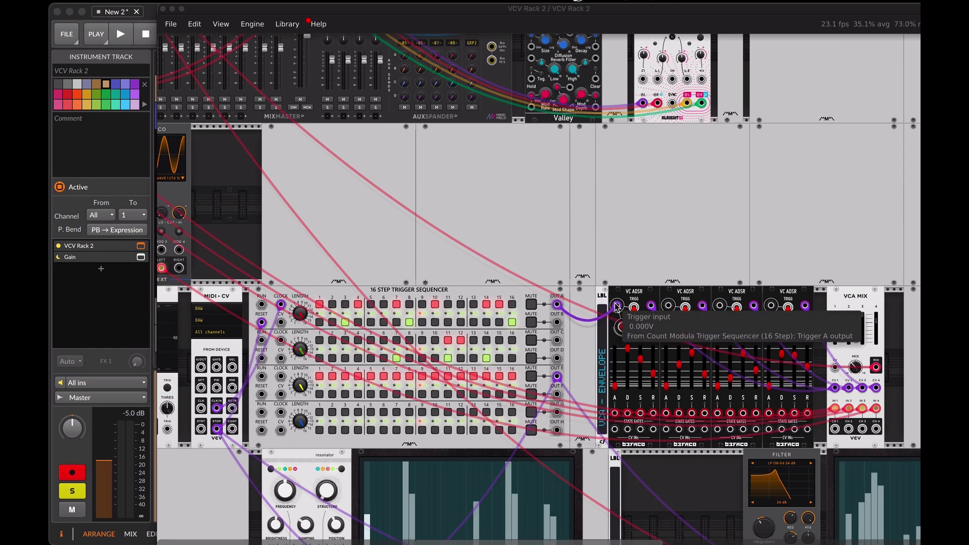
drag(560, 325, 667, 308)
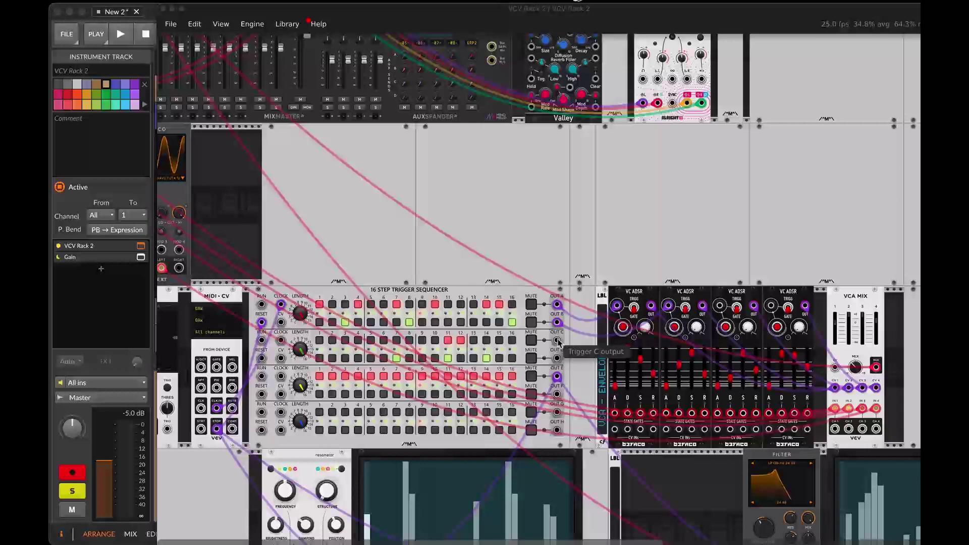
drag(557, 341, 719, 306)
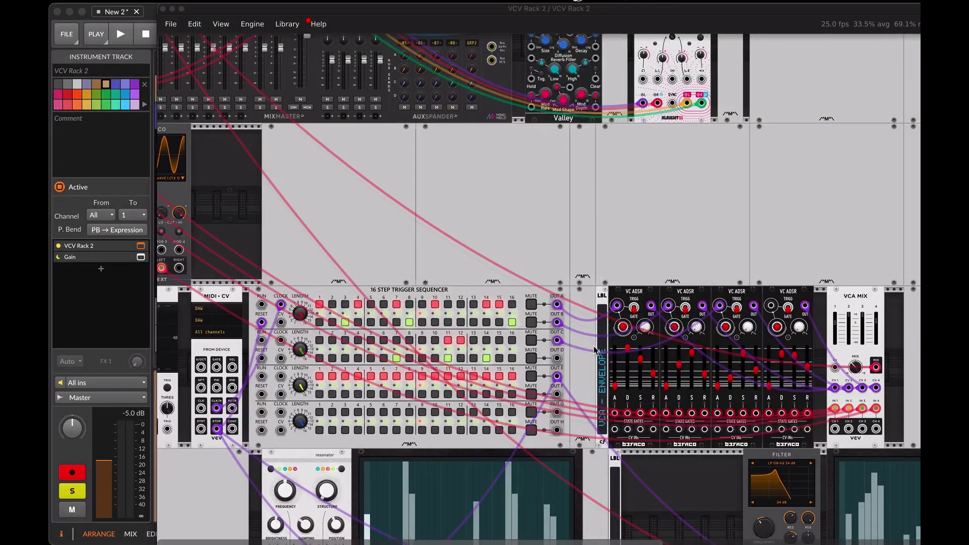
drag(557, 359, 771, 307)
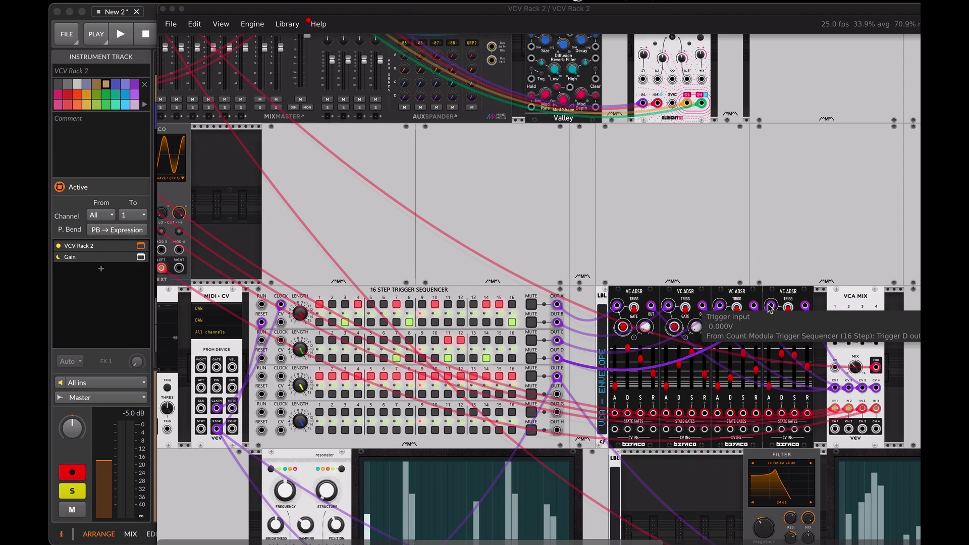
- Patch the VCA MIX's mix output to the Resonator's audio input
scroll(769, 308, down, 3)
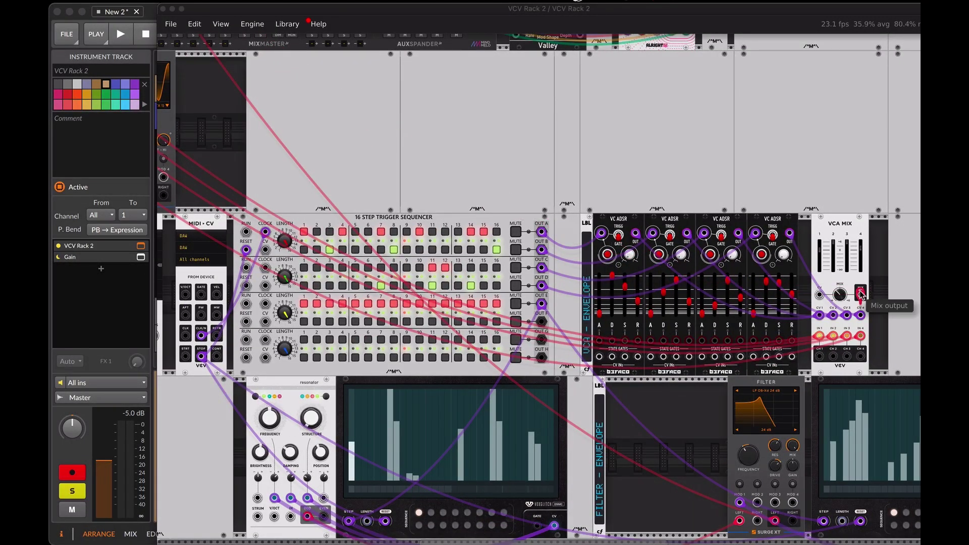
drag(860, 293, 291, 516)
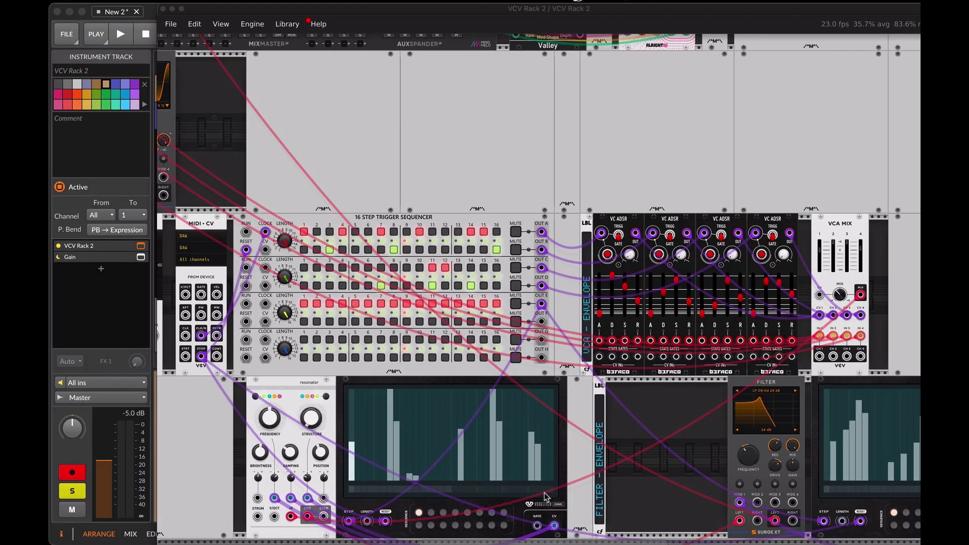
- Examine the step sequencer's CV output routing, the Resonator's CV amount knobs and the Filter's modulation inputs
mouse_move(552, 524)
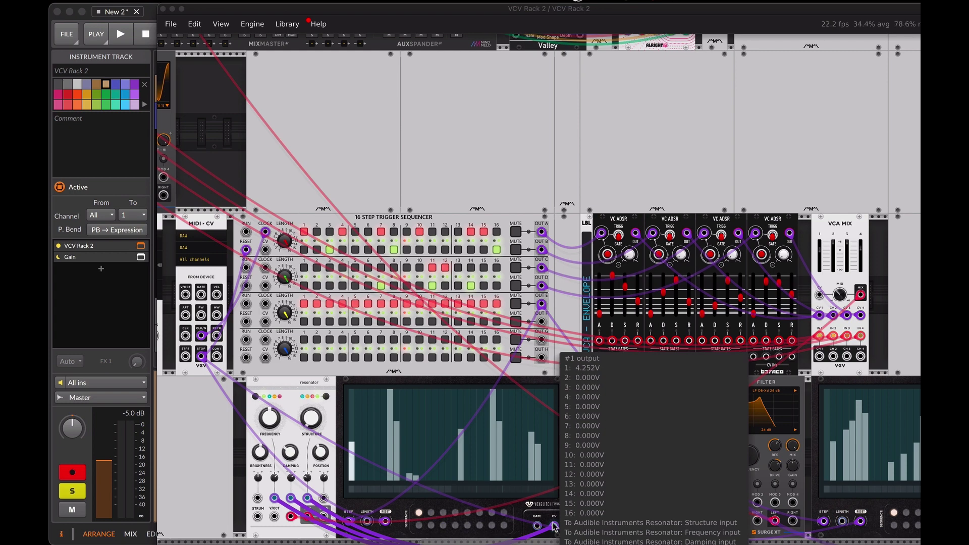
mouse_move(272, 498)
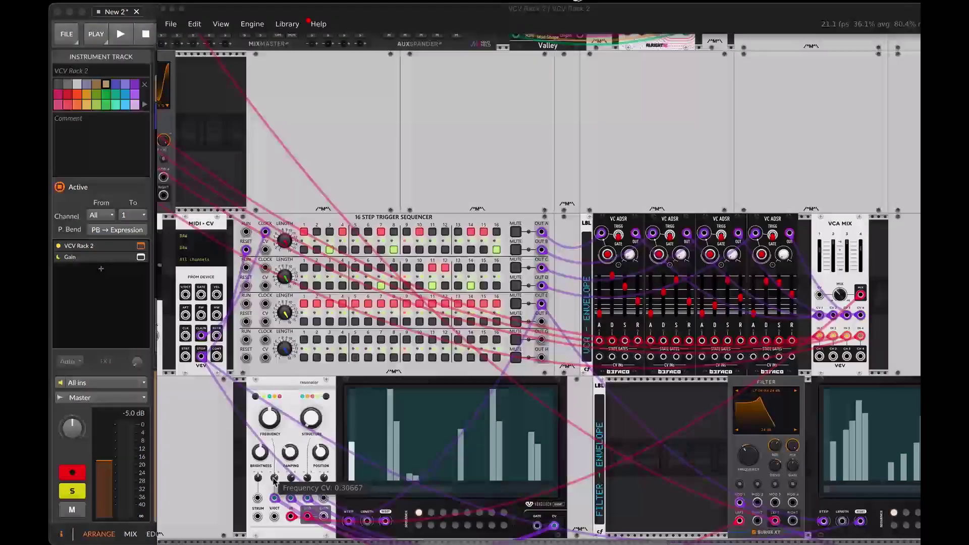
mouse_move(291, 477)
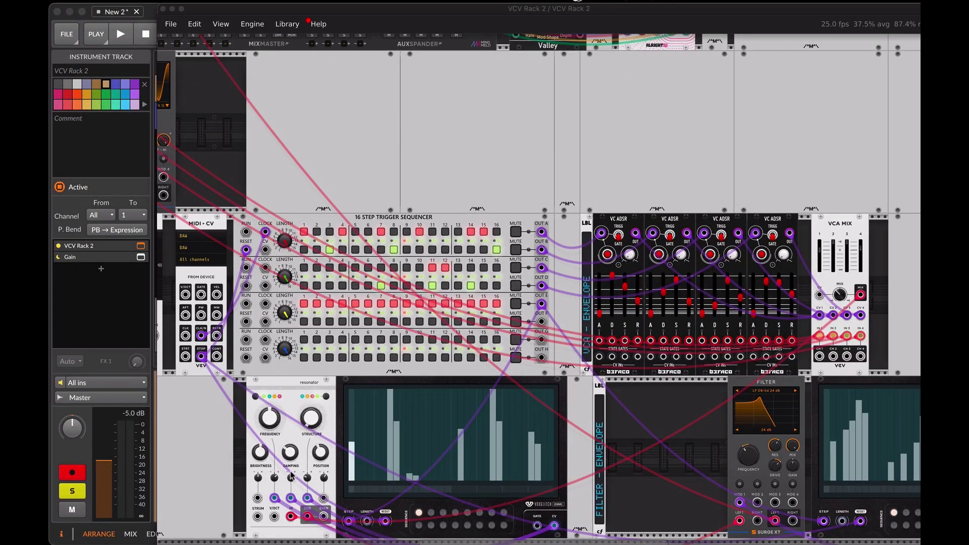
mouse_move(309, 478)
scroll(687, 447, right, 6)
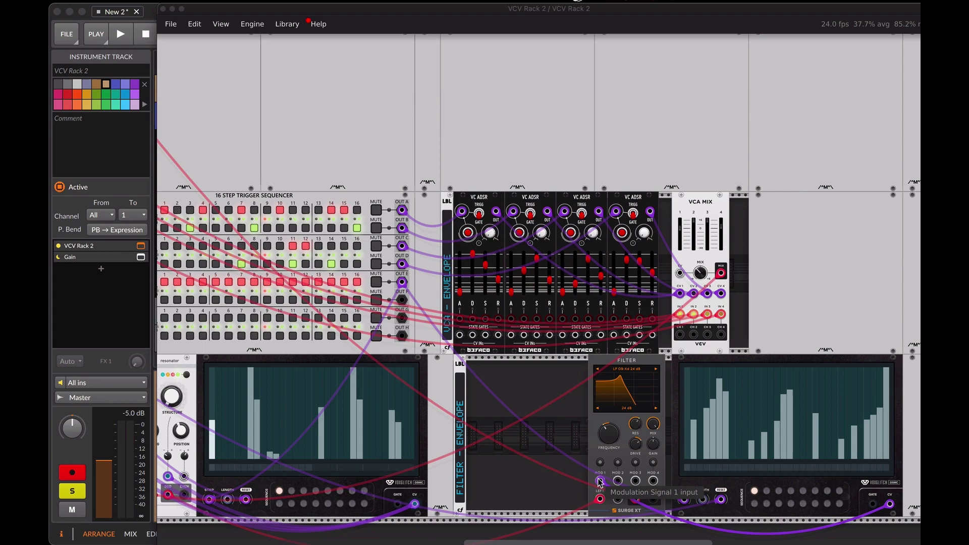
drag(600, 481, 616, 482)
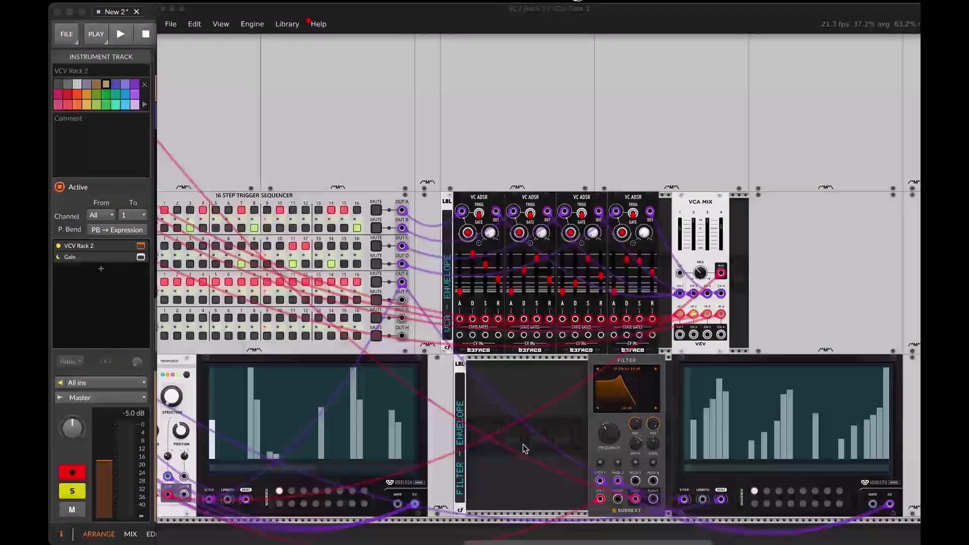
scroll(525, 448, left, 3)
scroll(523, 444, down, 3)
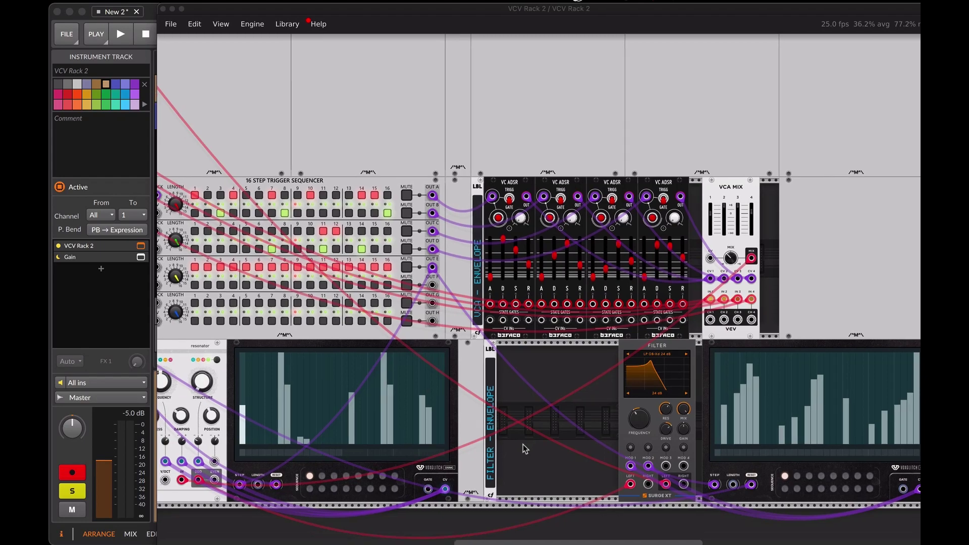
scroll(523, 444, down, 5)
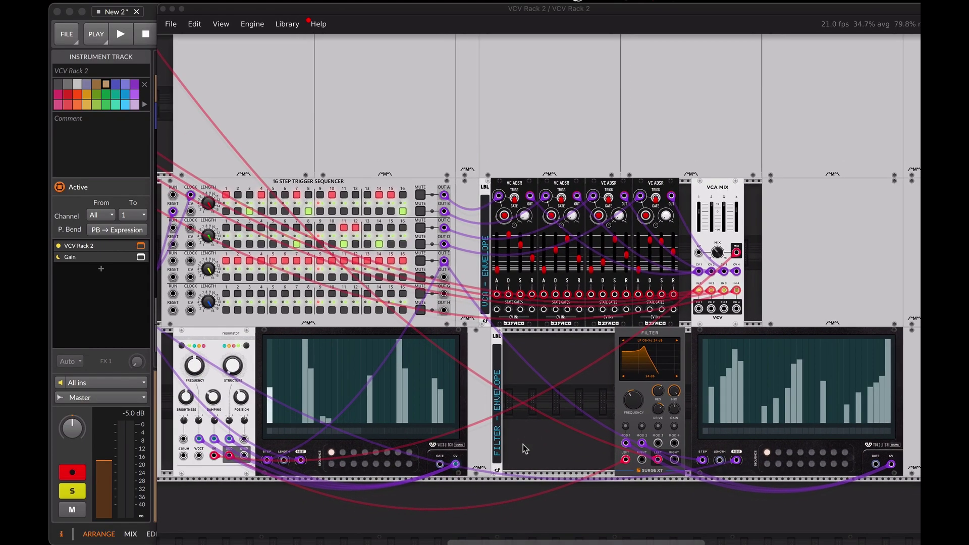
- Start playback and reshape the bar just after the first tall one in the step sequencer modulating the Resonator
scroll(523, 444, down, 5)
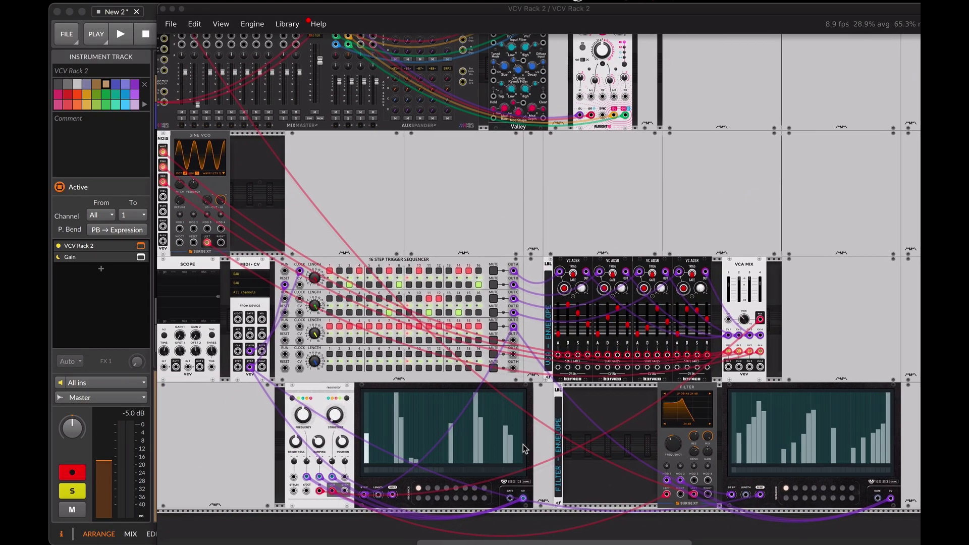
key(space)
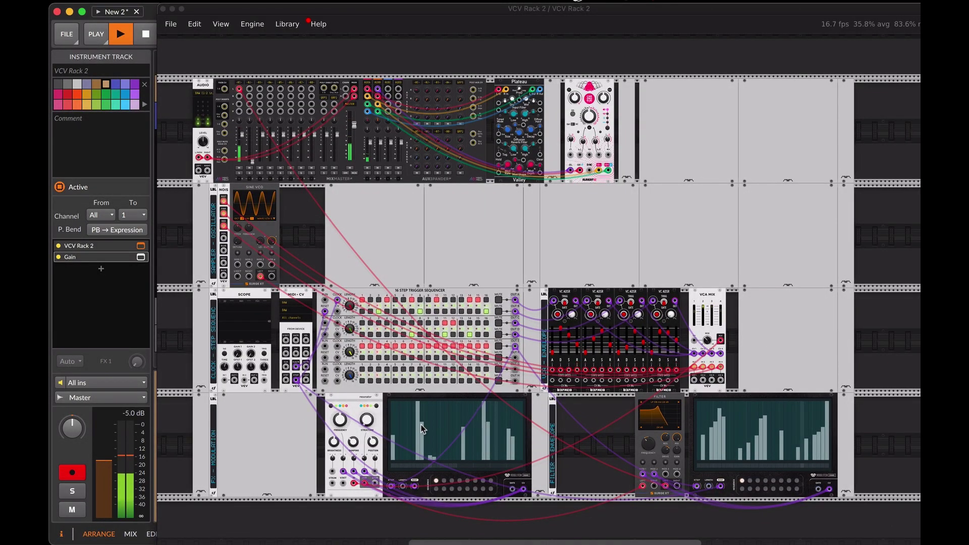
drag(421, 424, 421, 477)
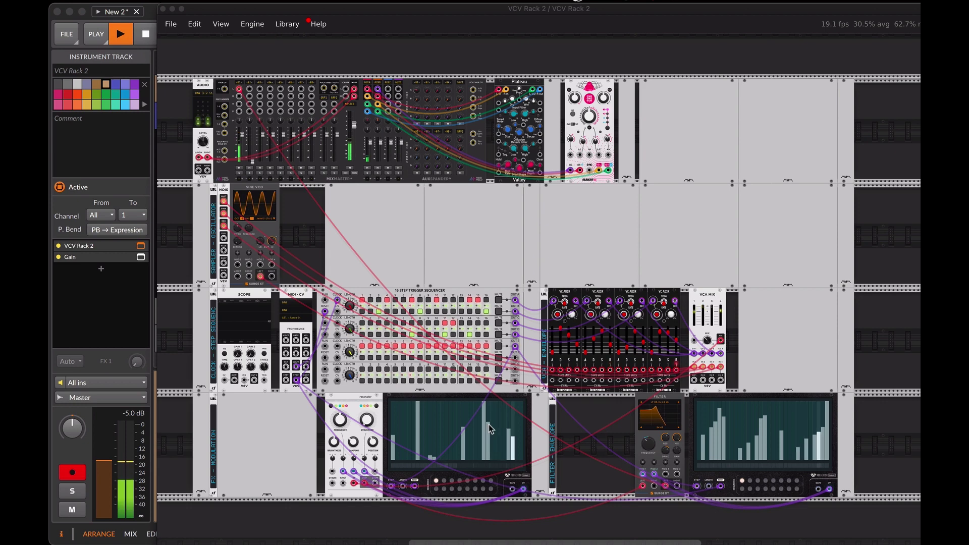
click(423, 419)
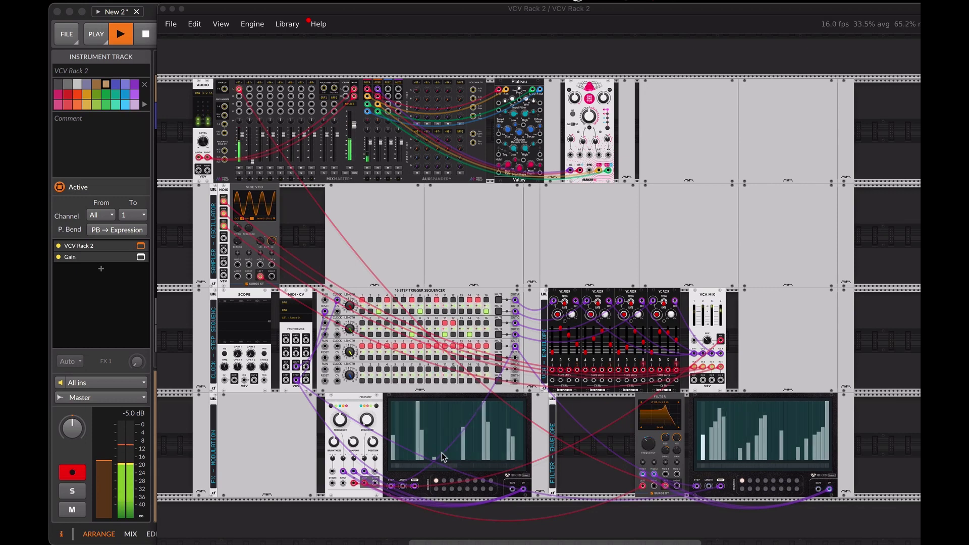
- Lower the Resonator's Damping and adjust the Filter's Frequency while the sequence plays
mouse_move(354, 442)
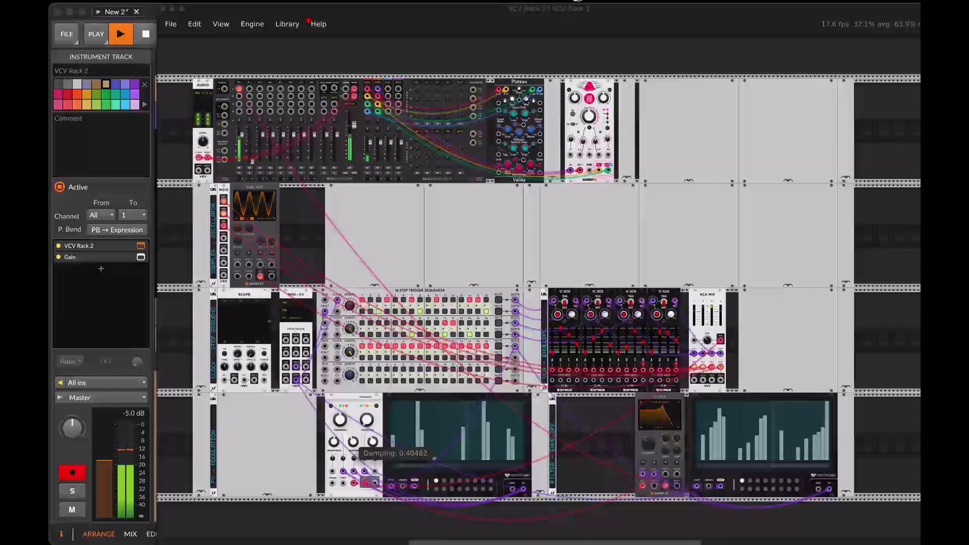
drag(353, 442, 353, 507)
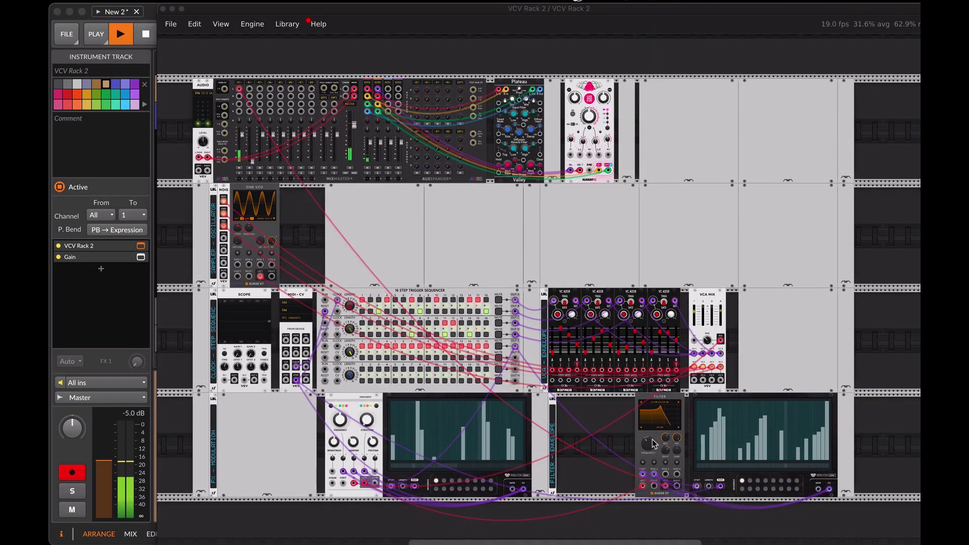
mouse_move(652, 440)
mouse_down()
mouse_move(653, 432)
mouse_move(654, 449)
mouse_up()
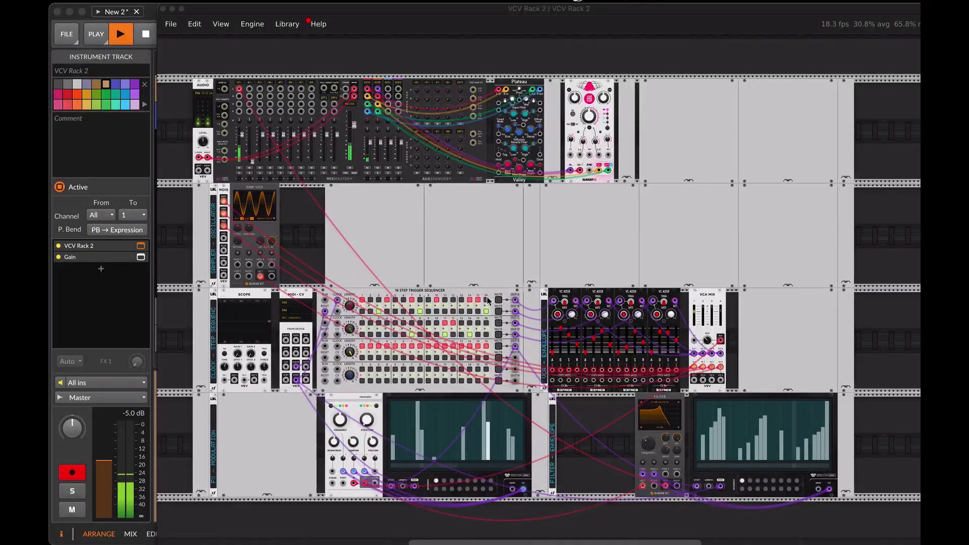
- Try toggling trigger A's step 16 and a trigger B step in the 16 step trigger sequencer
click(485, 299)
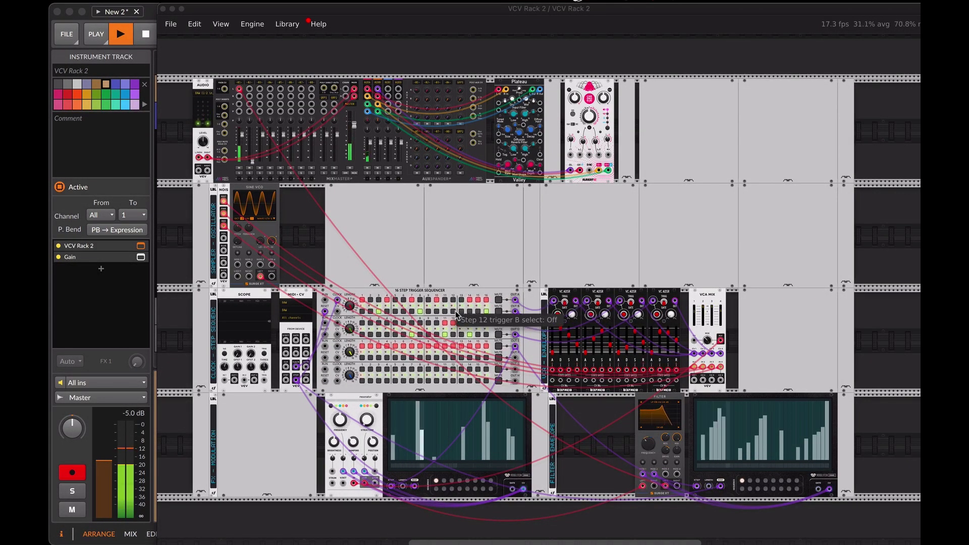
click(460, 311)
click(485, 300)
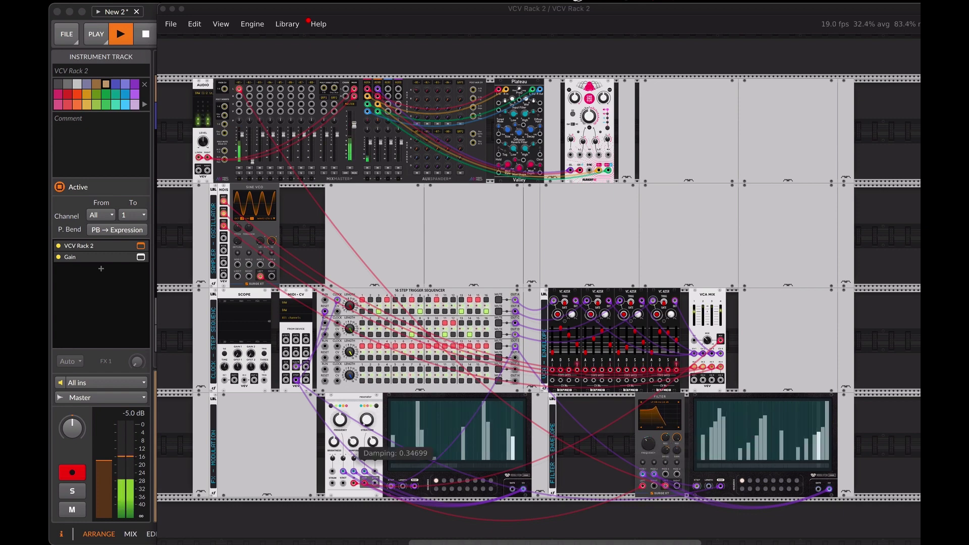
- Set the Resonator's Damping to about 0.348 and adjust its Brightness
drag(353, 442, 354, 366)
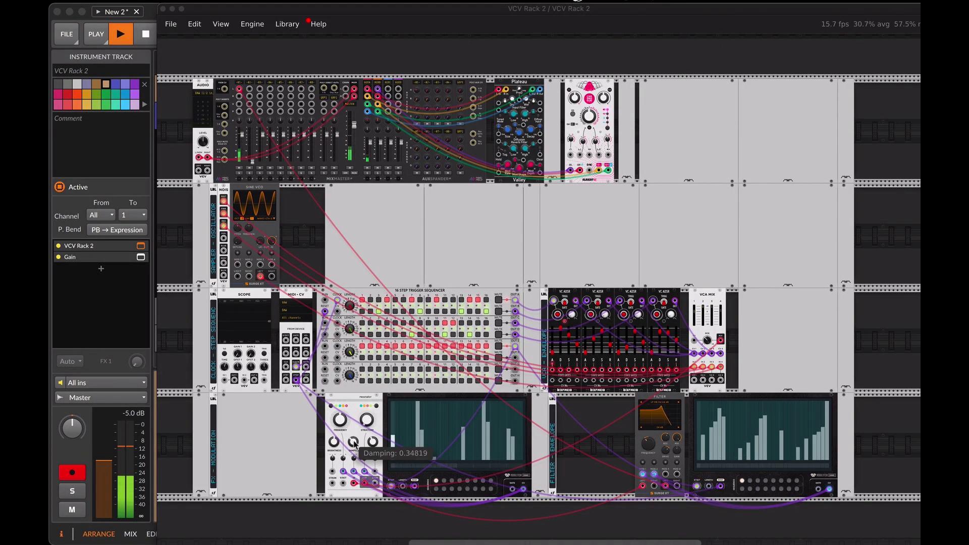
drag(333, 440, 333, 459)
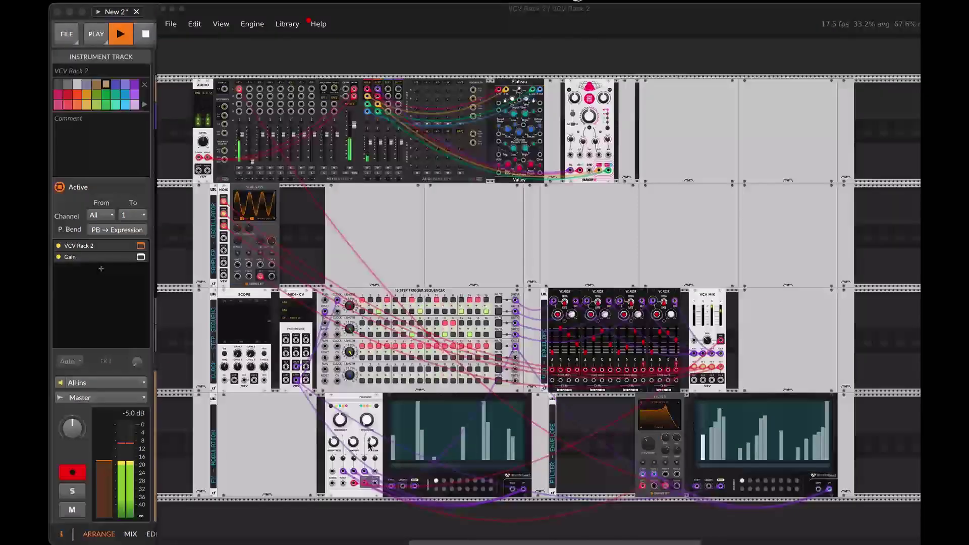
- Set the Filter's Frequency to about 364 Hz and the first VC ADSR's release time to about 0.047 s
drag(647, 443, 647, 445)
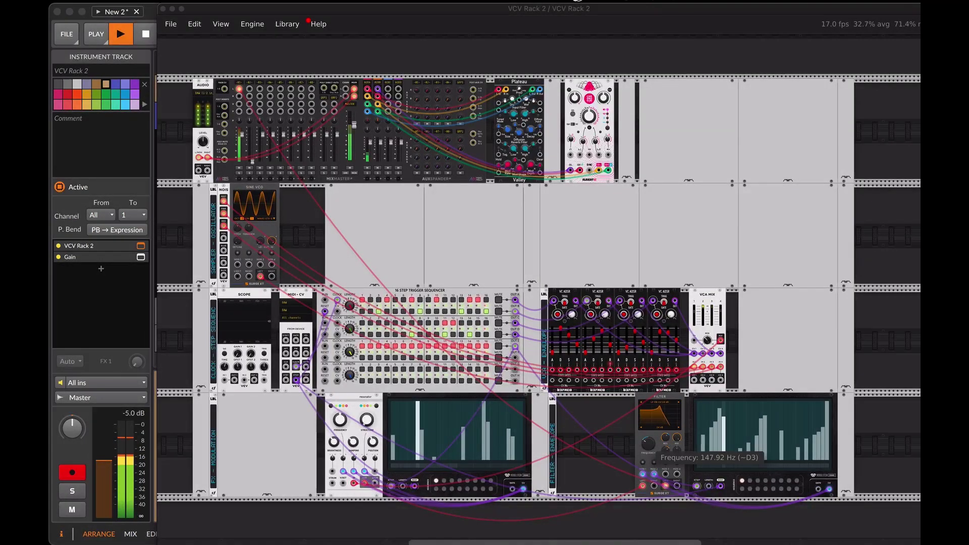
drag(648, 444, 649, 444)
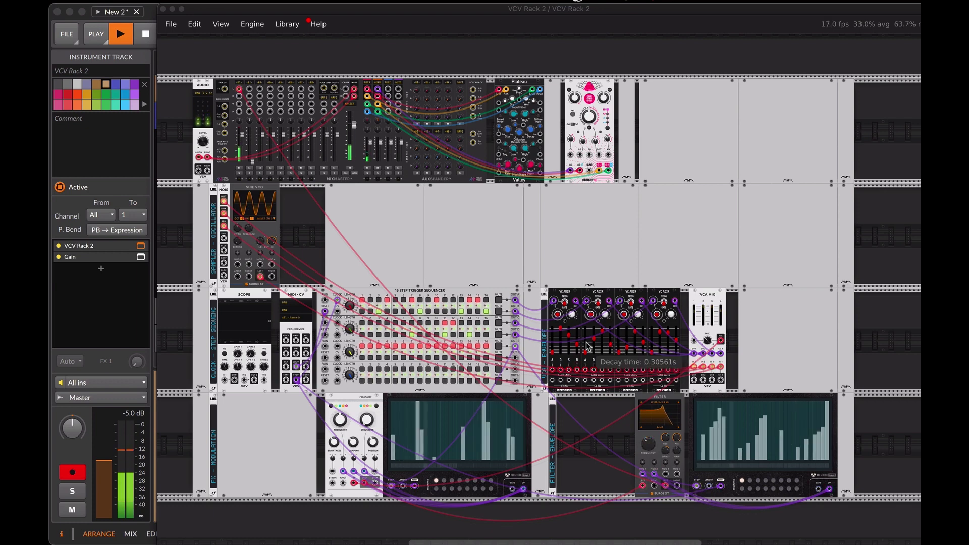
drag(577, 346, 577, 344)
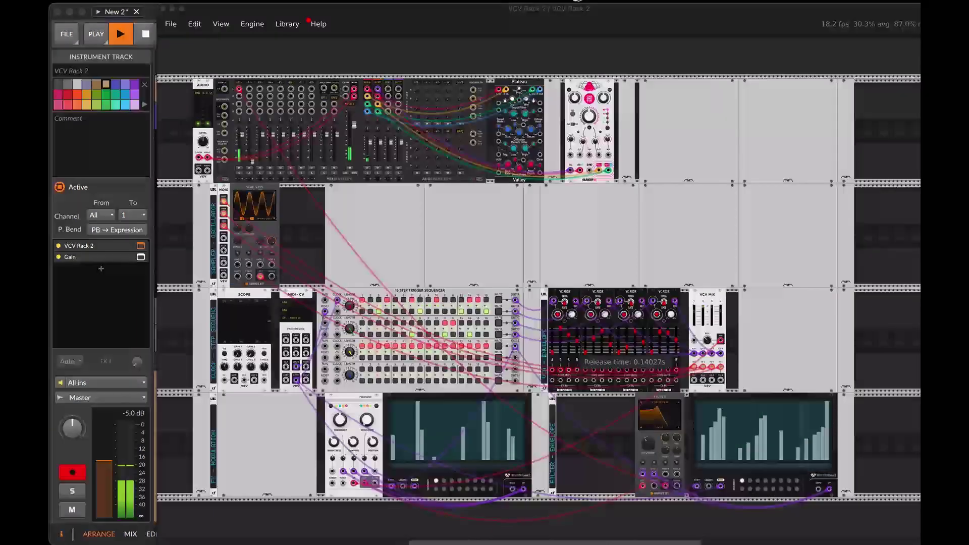
drag(648, 445, 648, 440)
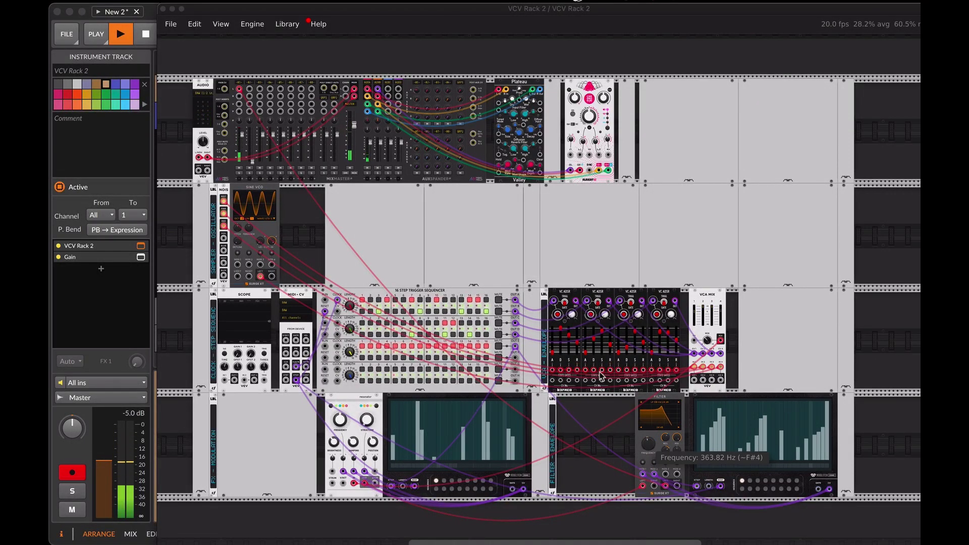
drag(580, 352, 579, 355)
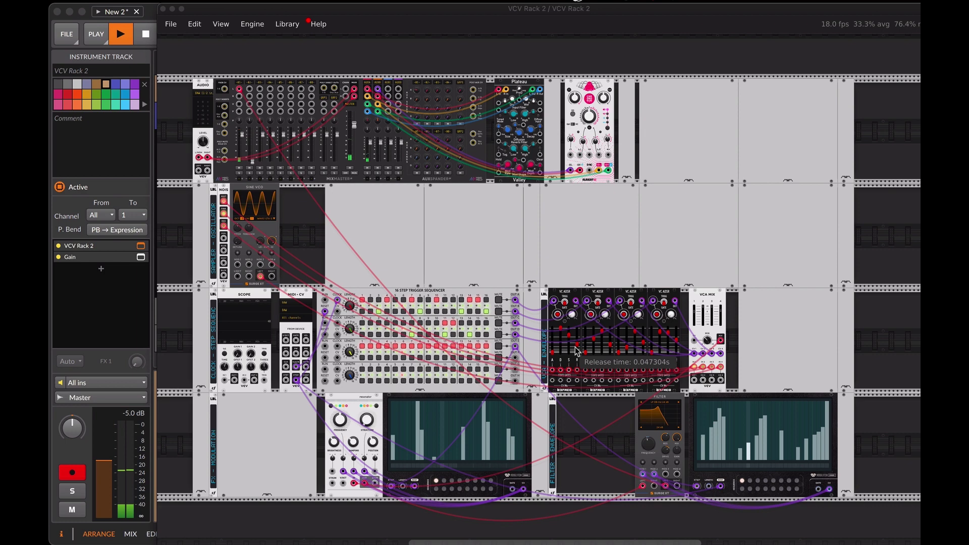
- Fine-tune the Filter's Frequency and set the Resonator's Damping CV to about 0.352
drag(648, 443, 665, 442)
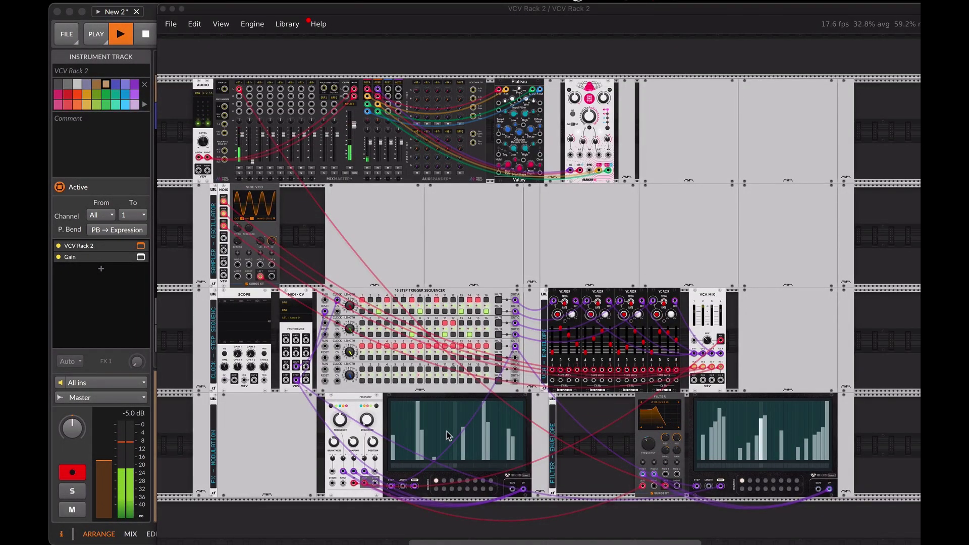
drag(353, 441, 354, 447)
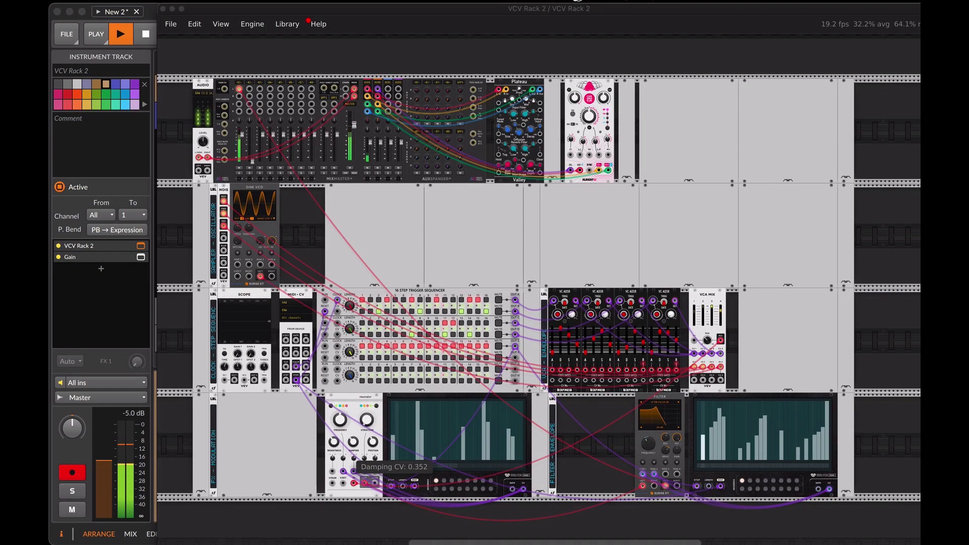